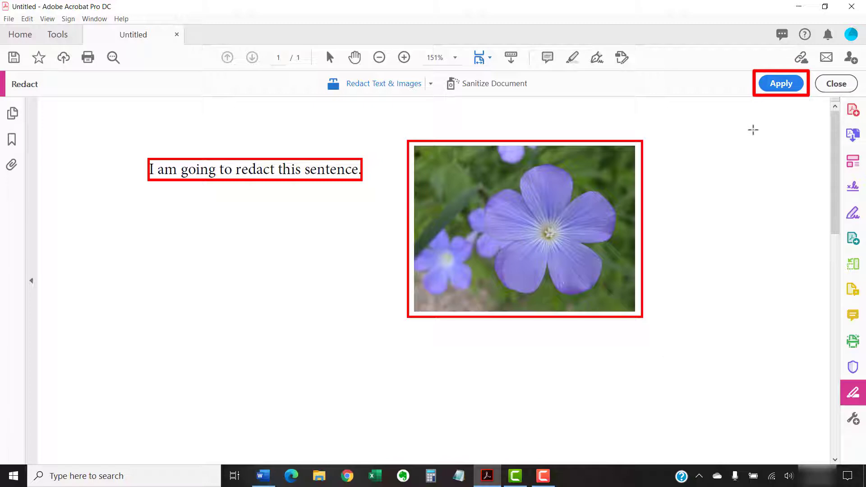
Step: Apply the marked redactions with Sanitize left off, confirming the Apply Redactions dialog
click(775, 86)
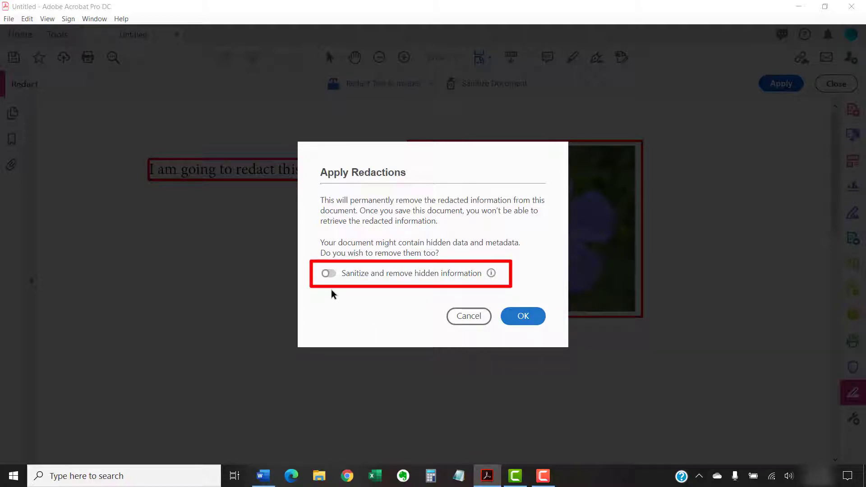
click(333, 274)
click(327, 275)
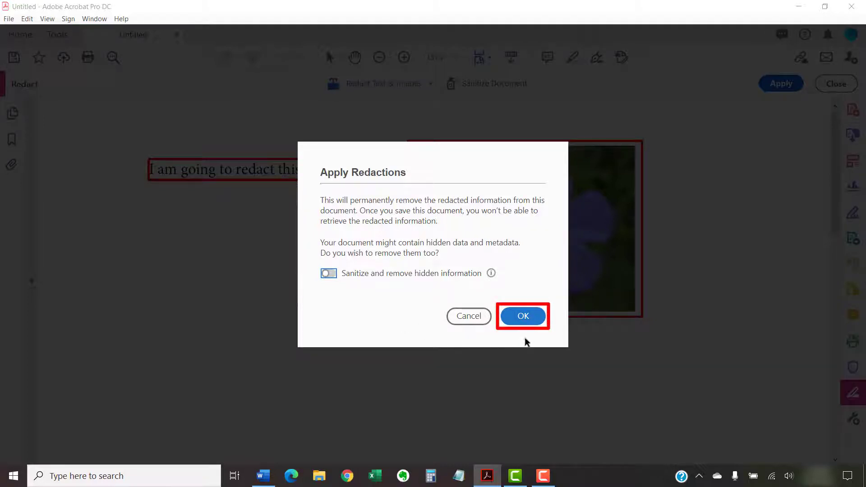
click(523, 317)
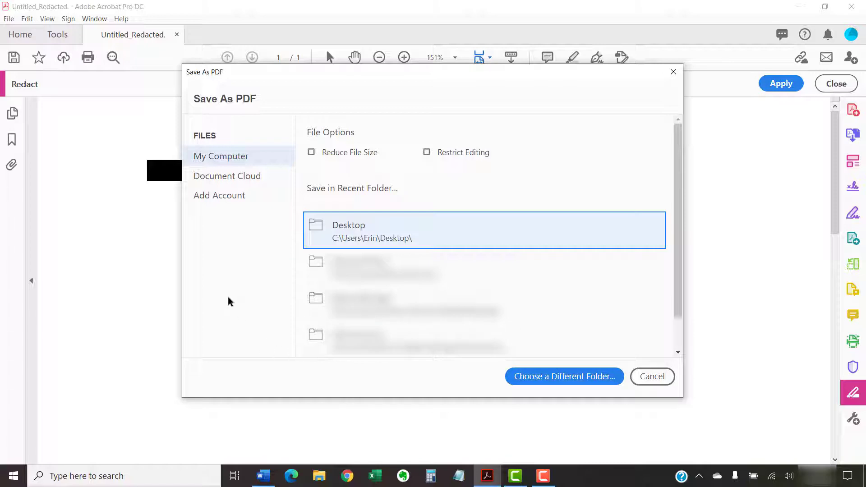
Step: Save the redacted copy to the Desktop as Untitled_Redacted
click(345, 237)
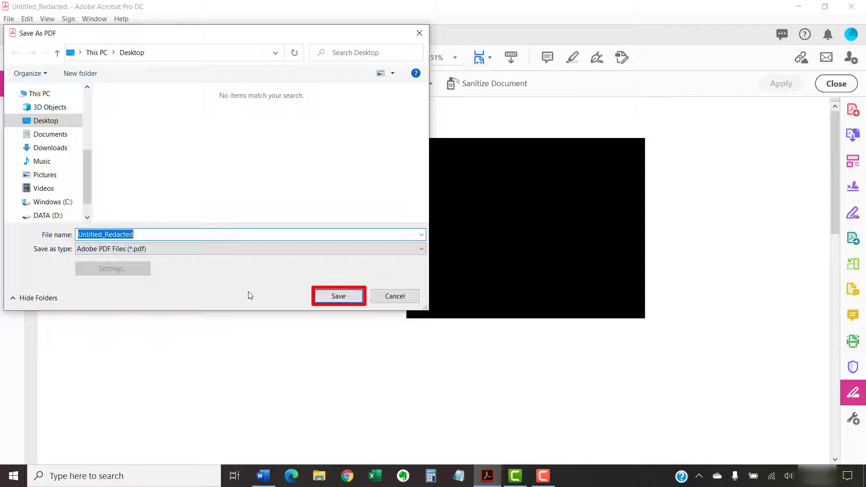
click(337, 297)
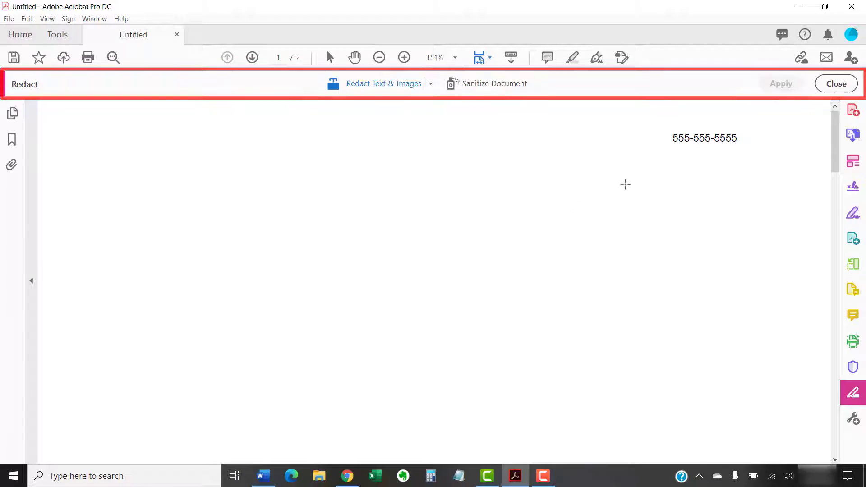
Step: Mark the phone number for redaction and repeat that mark across all pages
drag(669, 129, 744, 138)
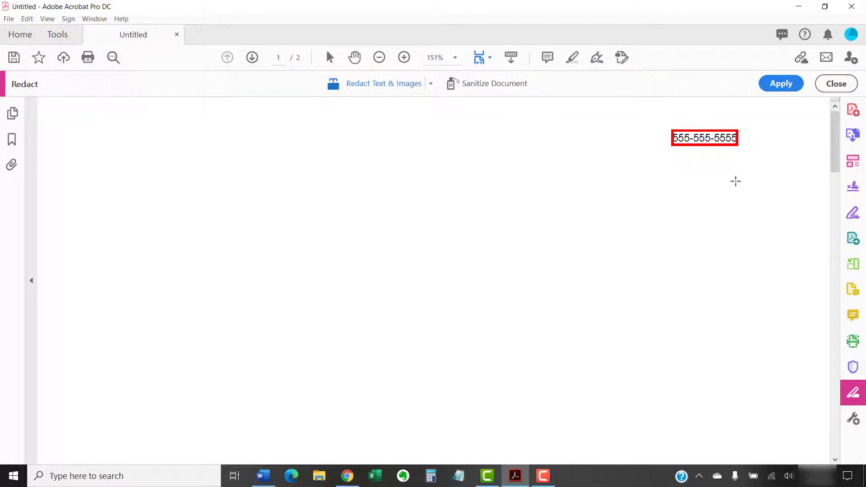
right_click(708, 143)
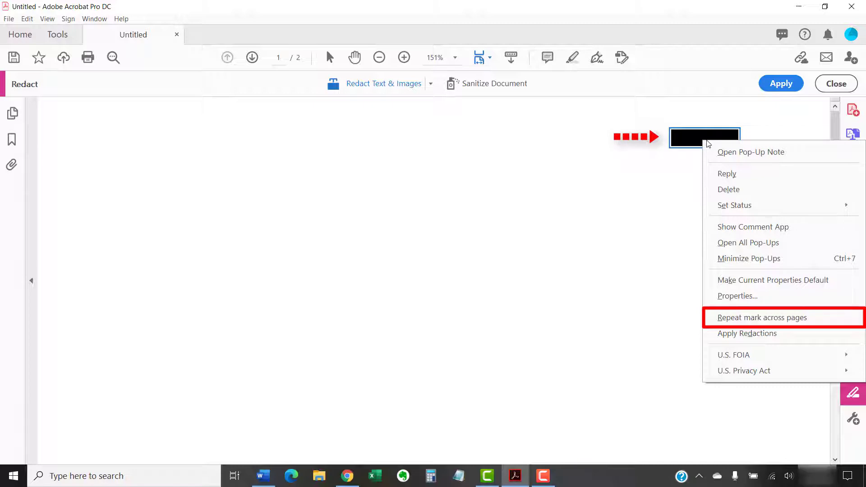
click(716, 318)
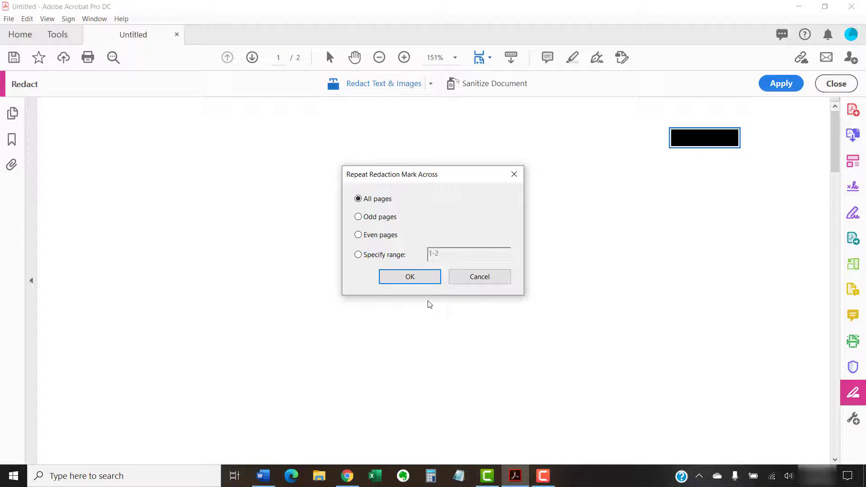
click(409, 279)
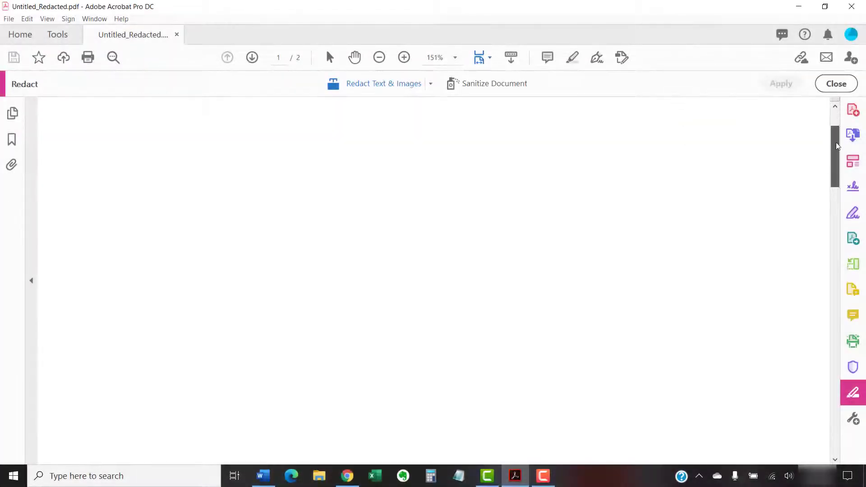
Step: Use Redact Pages to mark the current page 1 of Test Page Redaction.pdf for redaction
drag(836, 146, 836, 299)
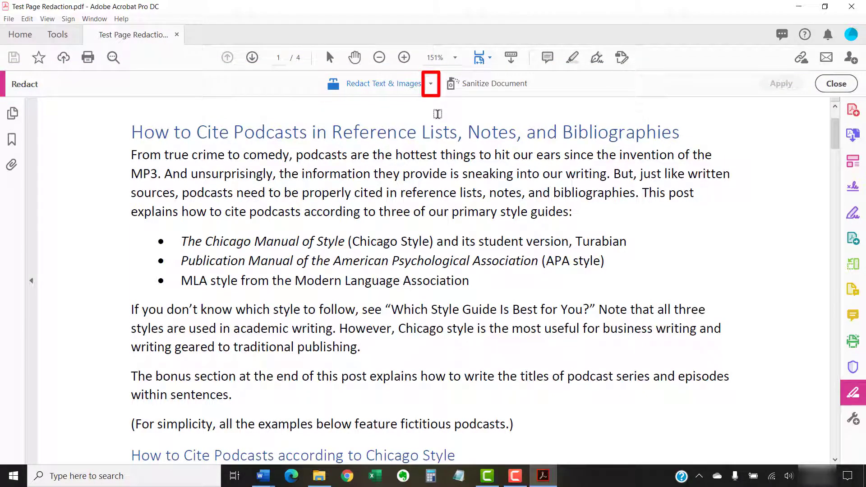
click(431, 85)
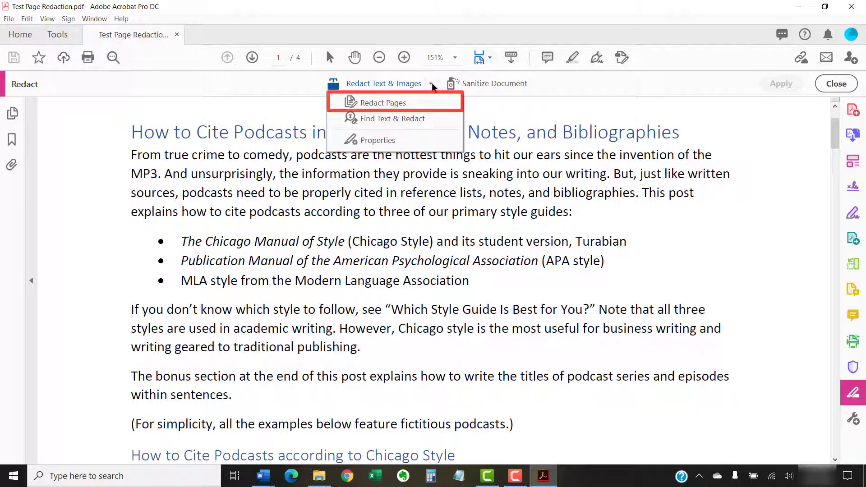
click(424, 105)
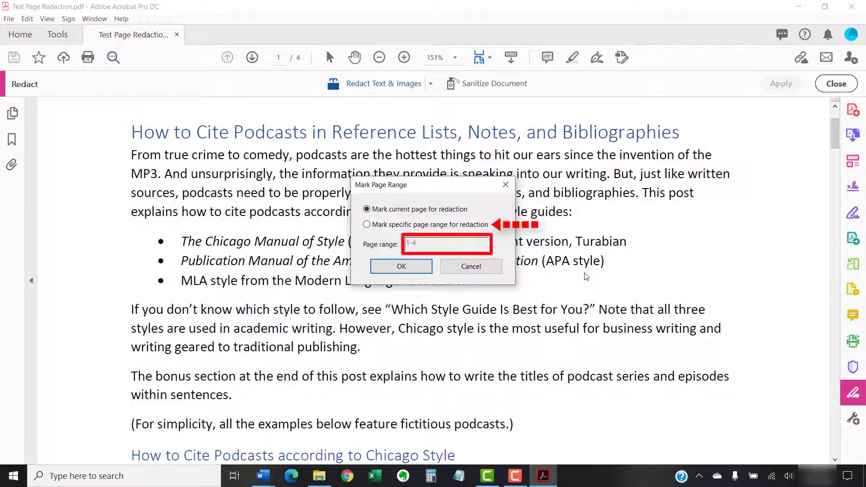
click(414, 271)
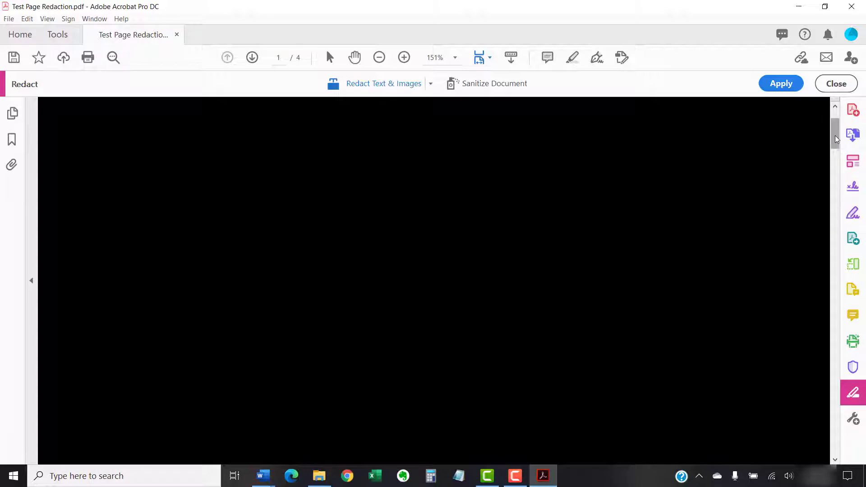
Step: Scroll to page 2 and drag a redaction area across its top
drag(834, 175, 830, 212)
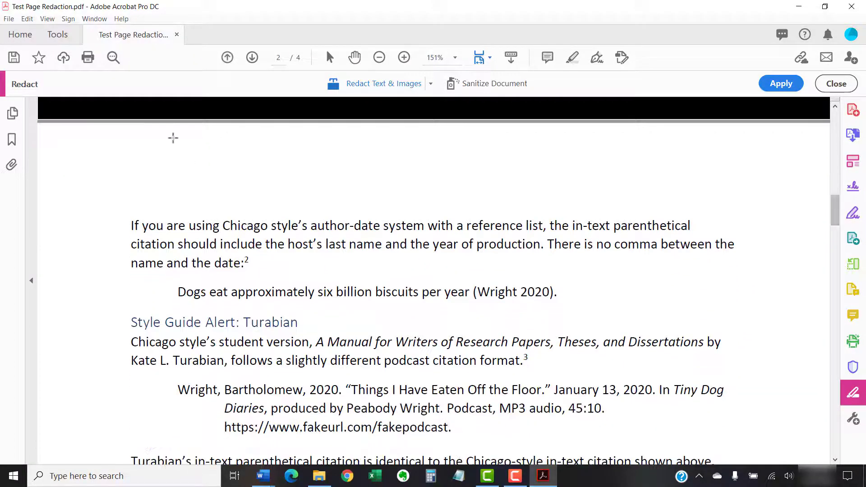
drag(45, 130, 825, 420)
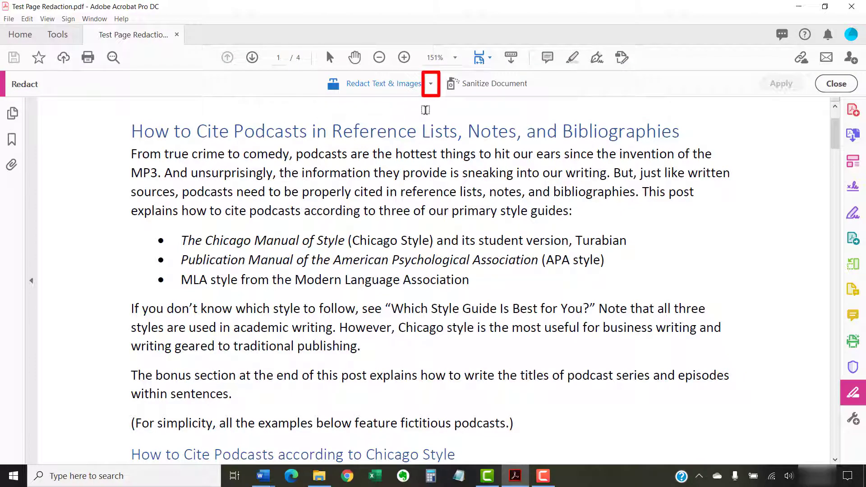
Step: Start Find Text & Redact and dismiss the non-searchable content warning
click(430, 84)
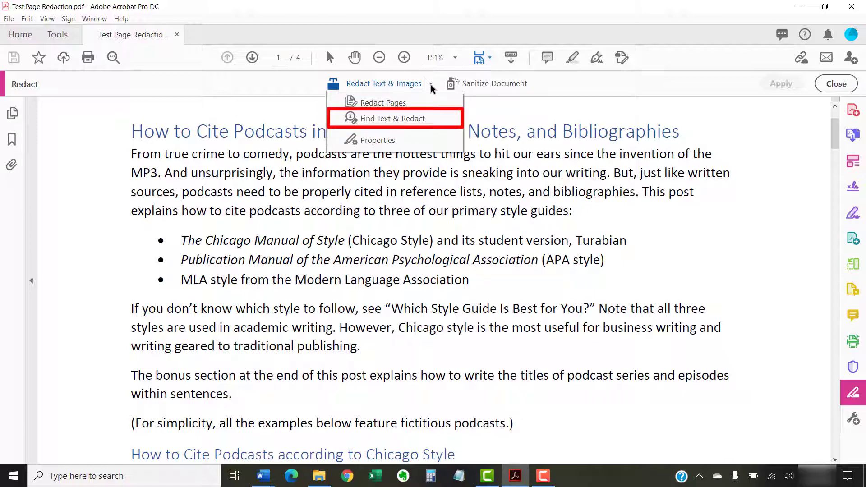
click(419, 121)
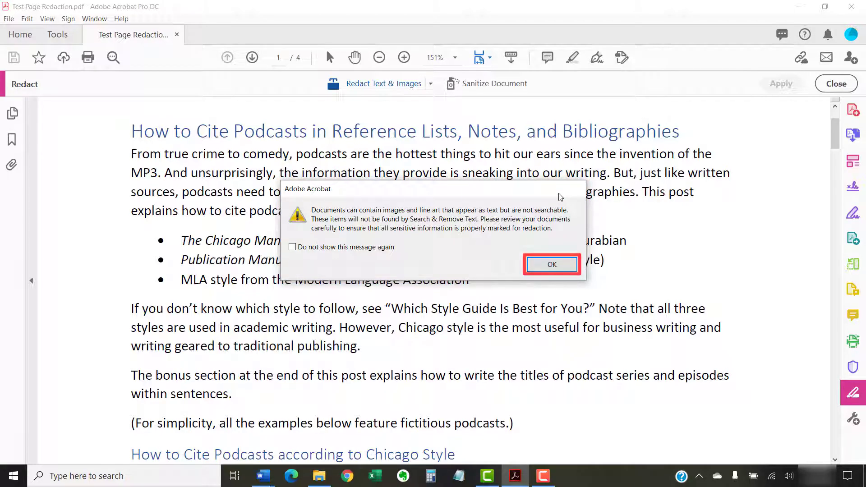
click(559, 268)
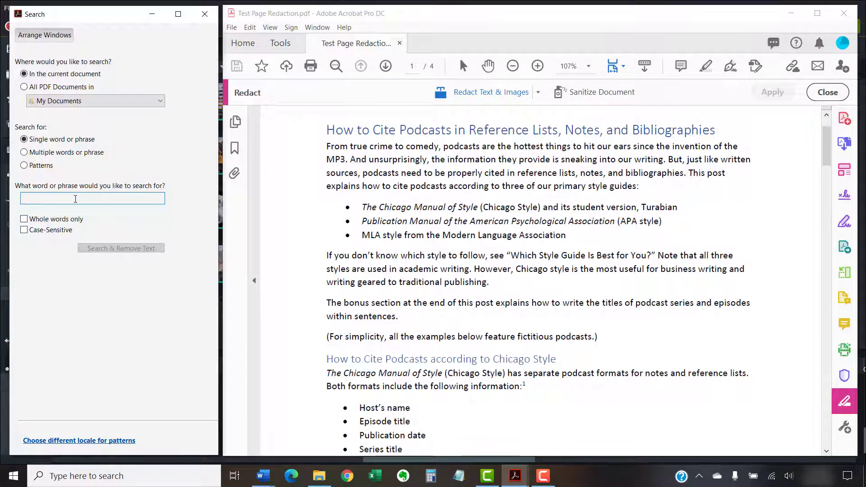
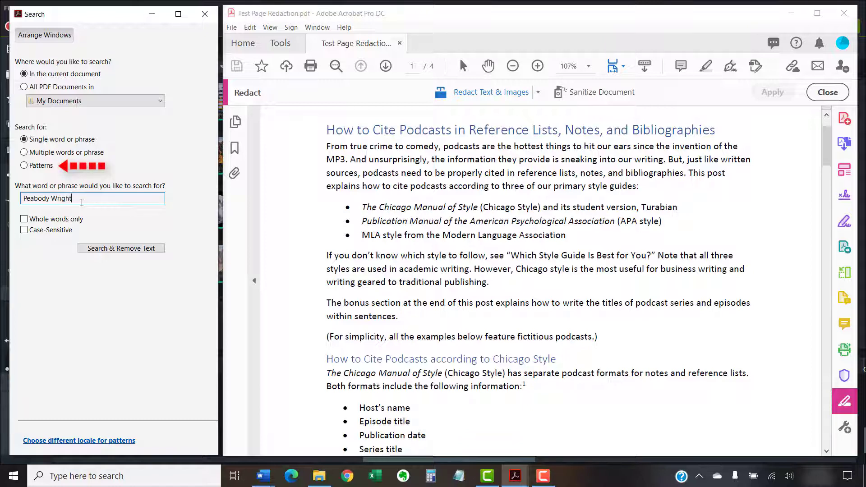
Step: Enter the producer's full name as a Single word or phrase search in the current document
click(24, 165)
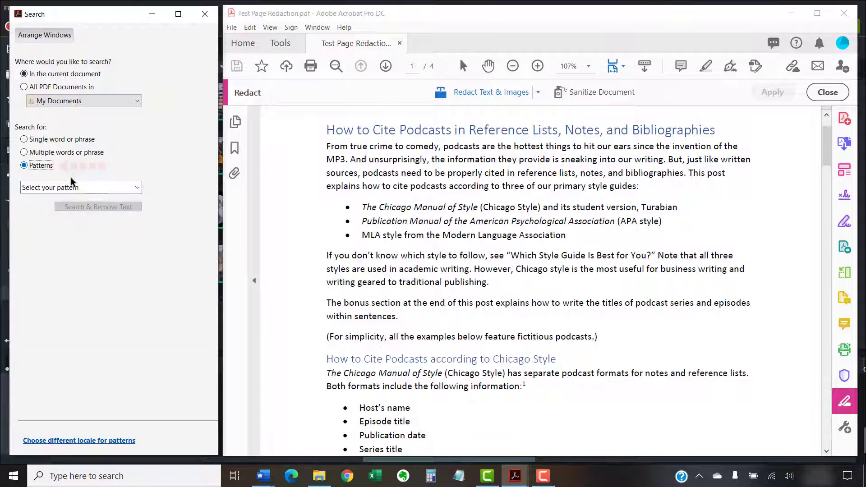
click(138, 188)
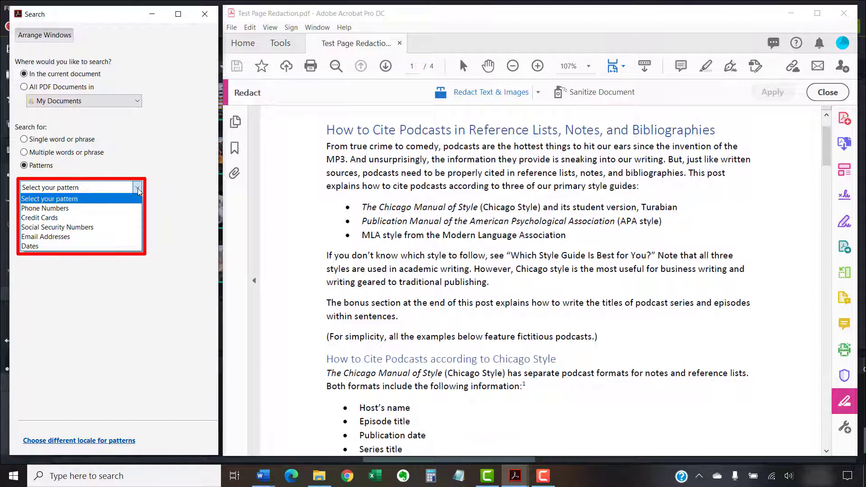
click(21, 139)
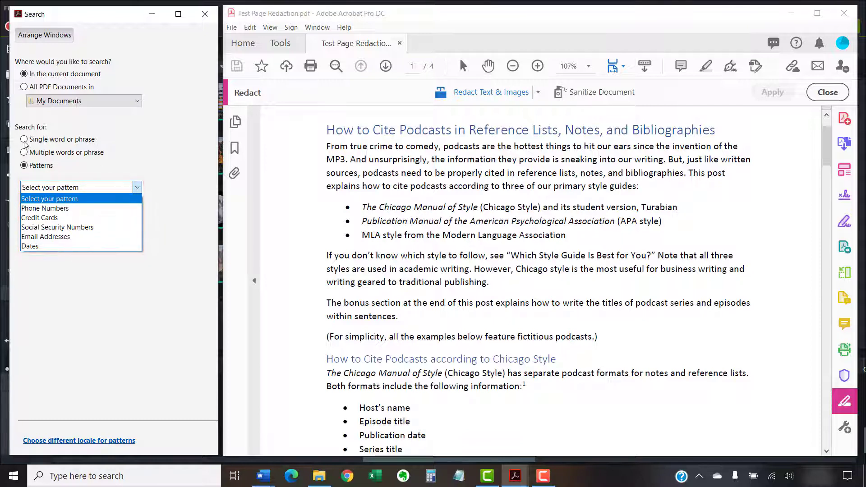
click(70, 197)
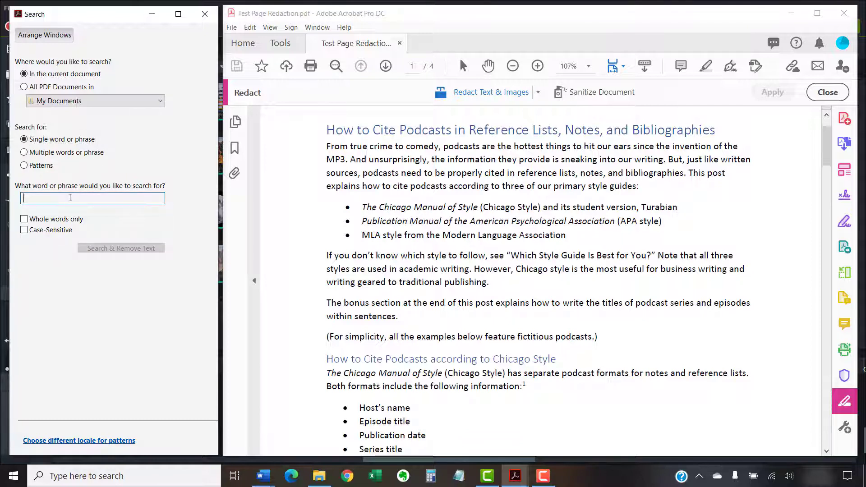
click(124, 250)
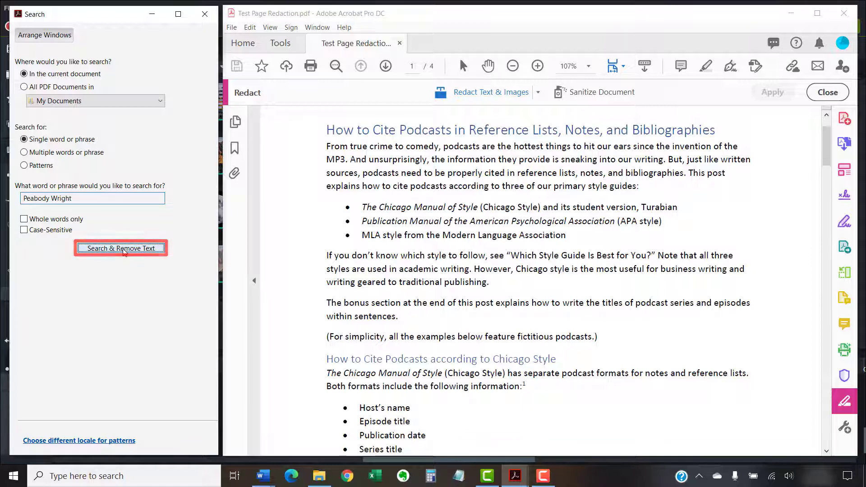
Step: Find the producer's name, mark results 1 and 3 for redaction, and close the search window
click(124, 250)
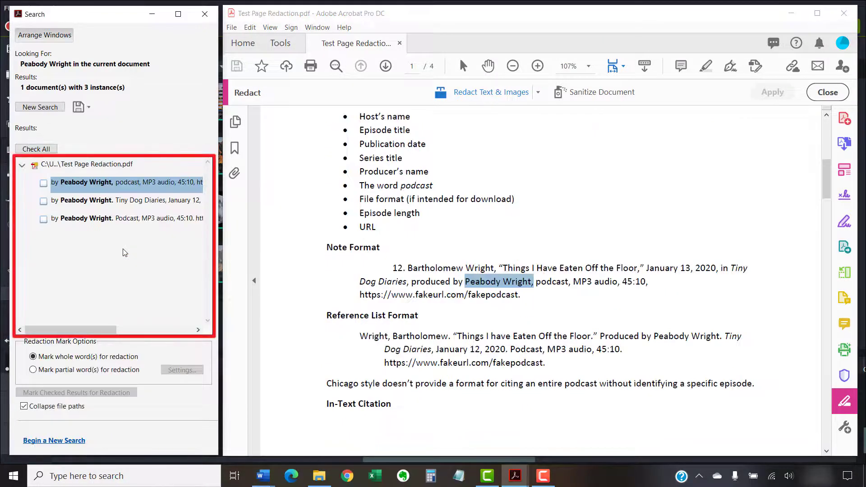
click(45, 183)
click(43, 220)
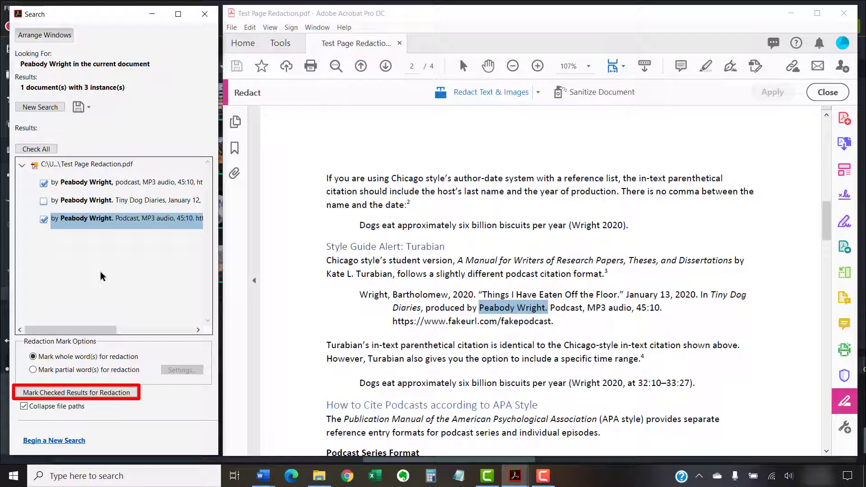
click(128, 391)
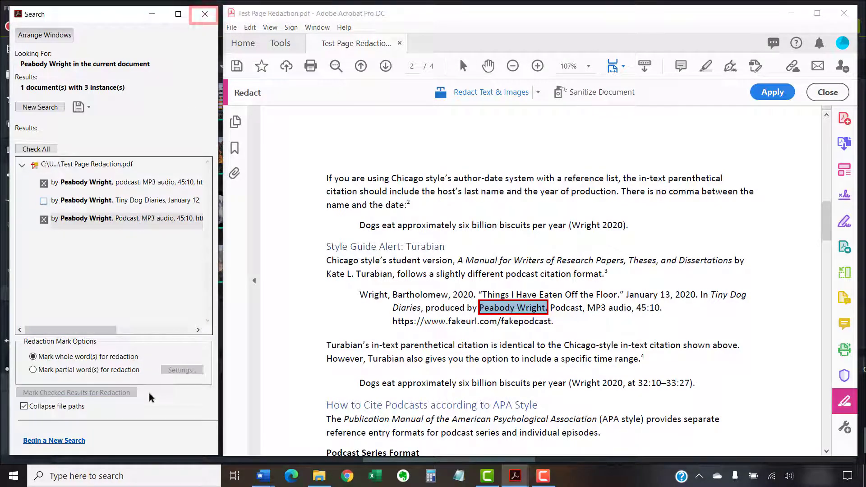
click(206, 15)
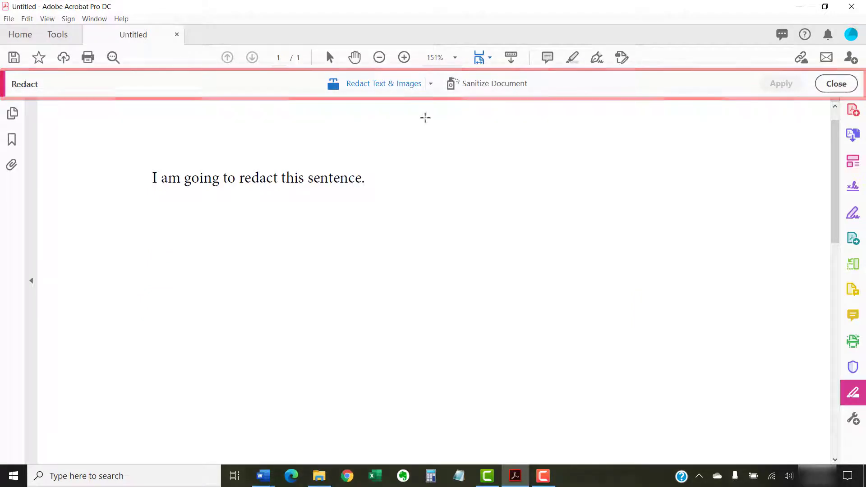
Step: Open the dropdown beside Redact Text & Images on the untitled document
click(431, 83)
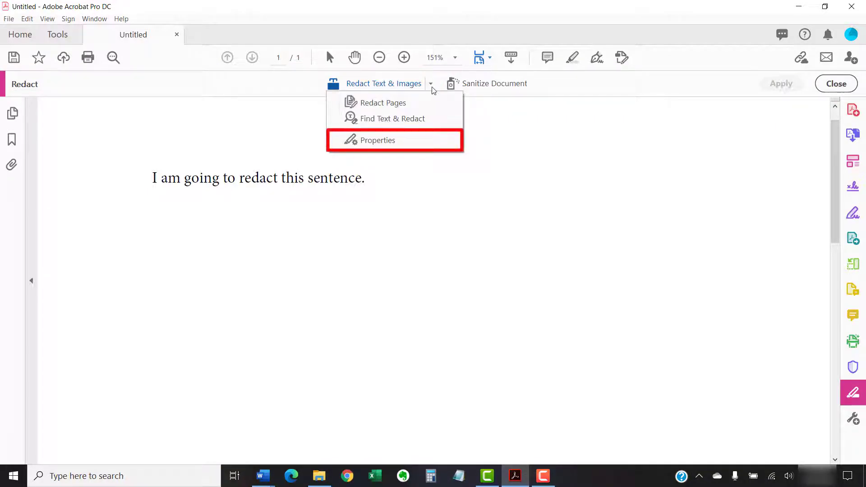
Step: Set the Redacted Area Fill Color in redaction Properties to purple and confirm
click(401, 144)
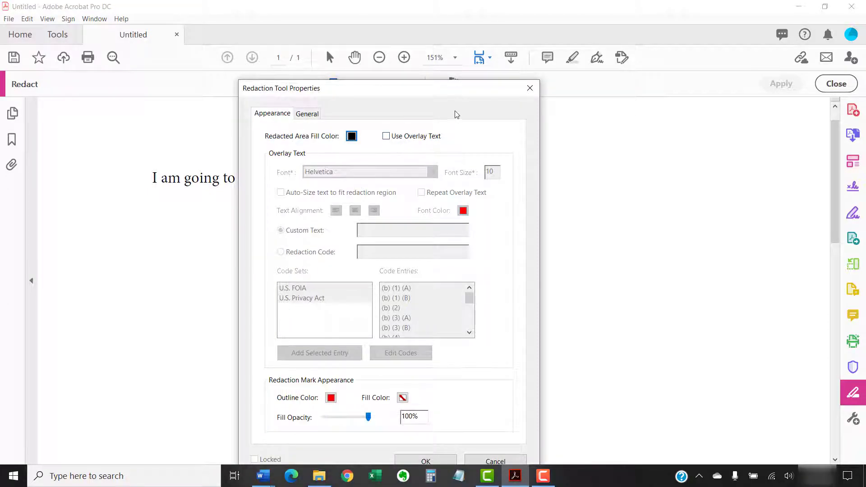
drag(465, 95, 517, 46)
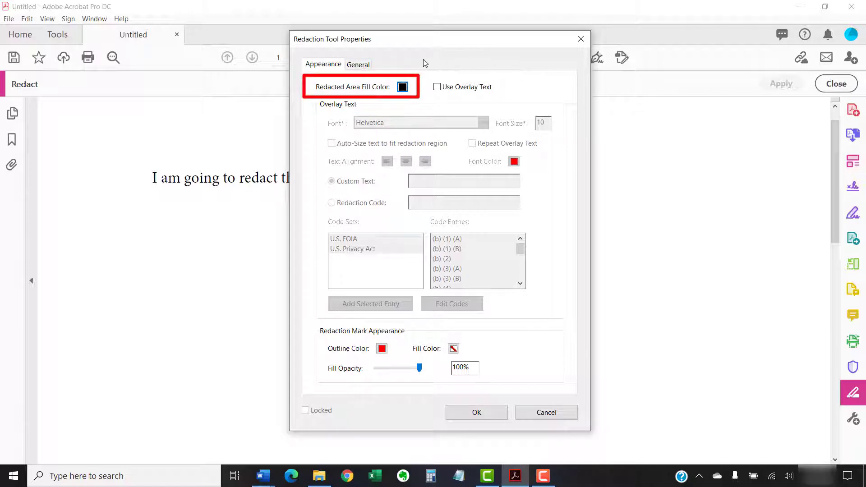
click(402, 88)
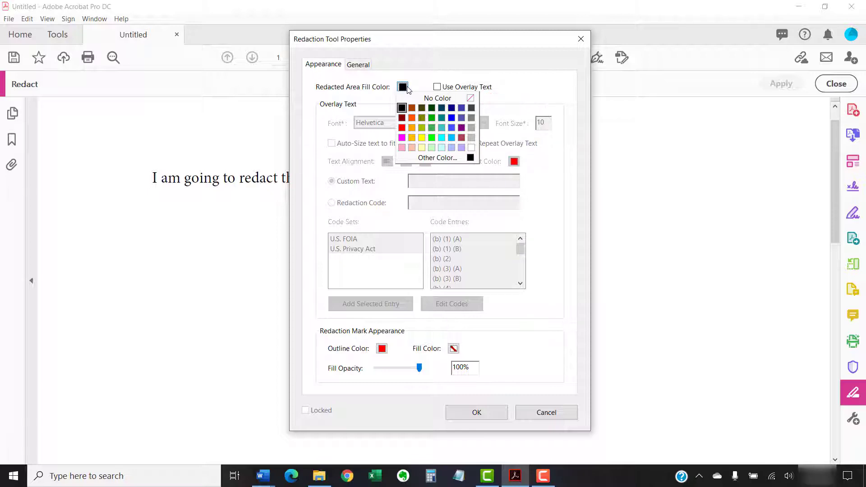
click(464, 128)
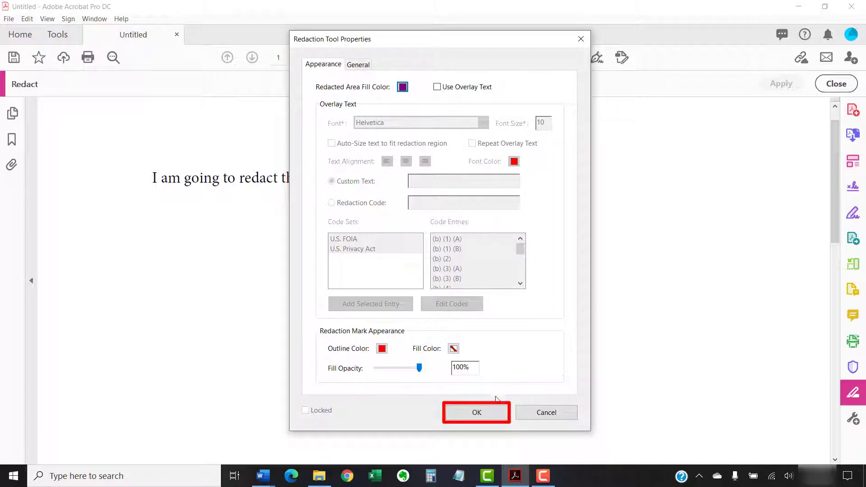
click(475, 412)
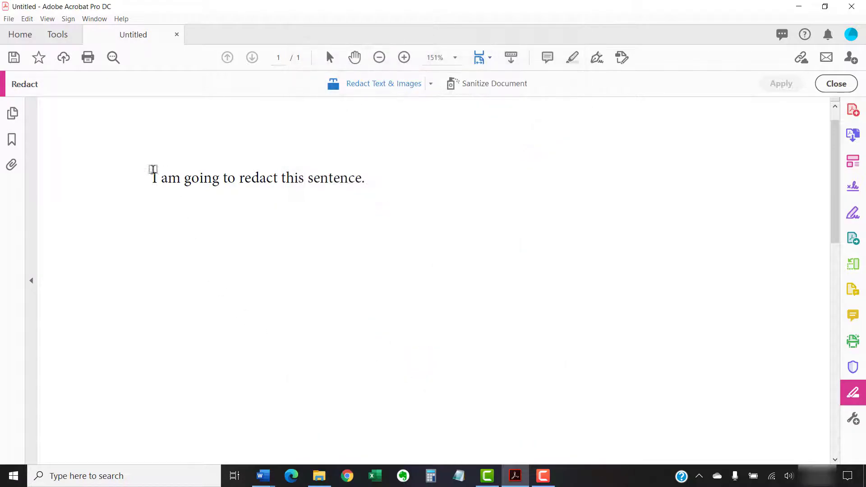
Step: Mark the sentence "I am going to redact this sentence." for purple redaction
drag(143, 167, 366, 192)
mouse_move(324, 177)
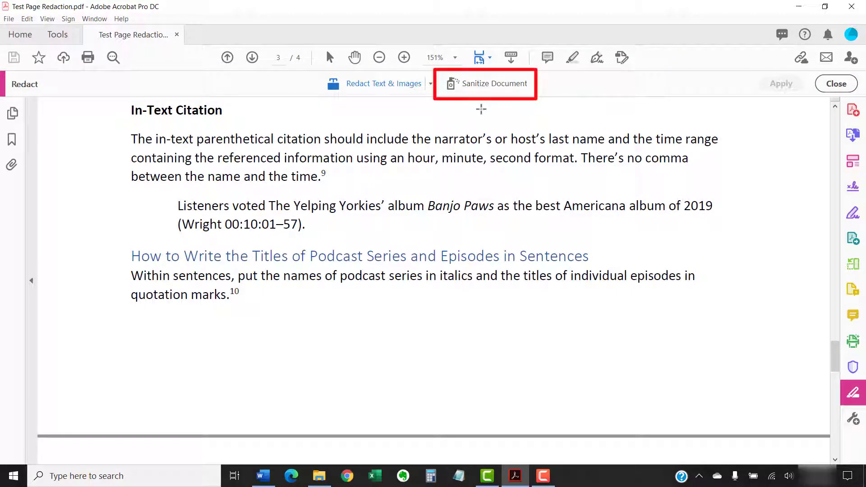
Step: Scan Test Page Redaction.pdf for hidden metadata, bookmarks and links via Sanitize Document's Remove Hidden Information
click(479, 89)
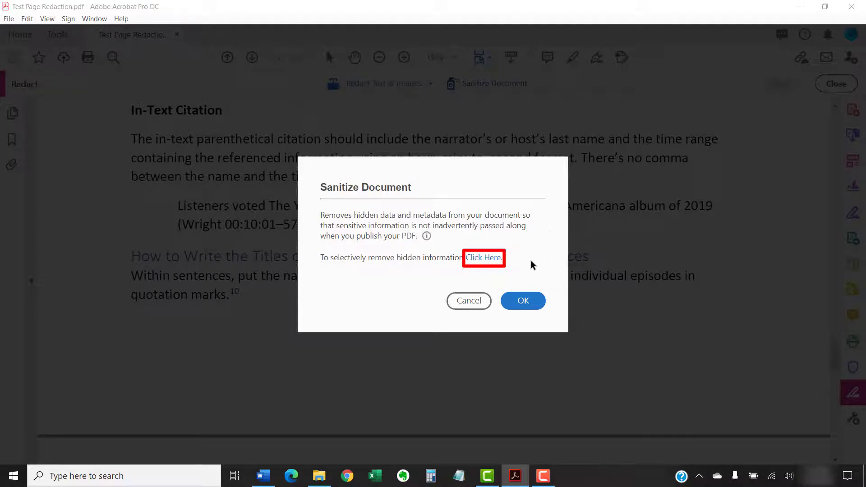
click(483, 257)
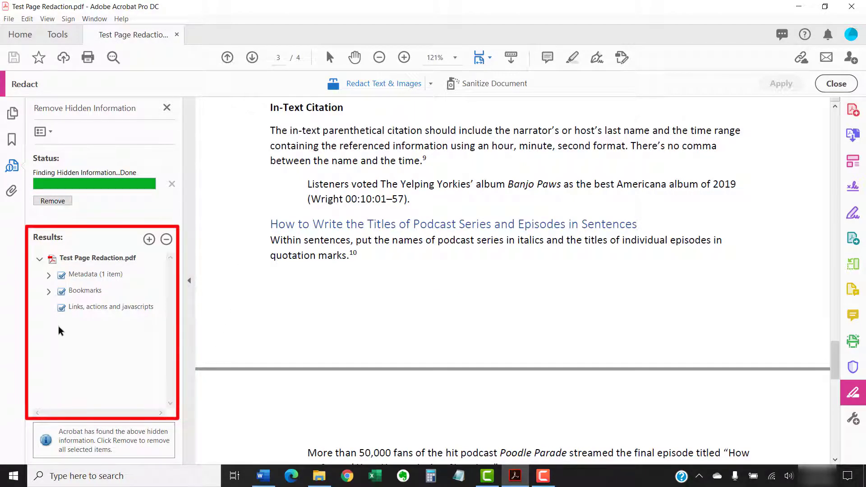
Step: Remove only metadata and bookmarks, leaving links, actions and javascripts in place, and confirm
click(61, 308)
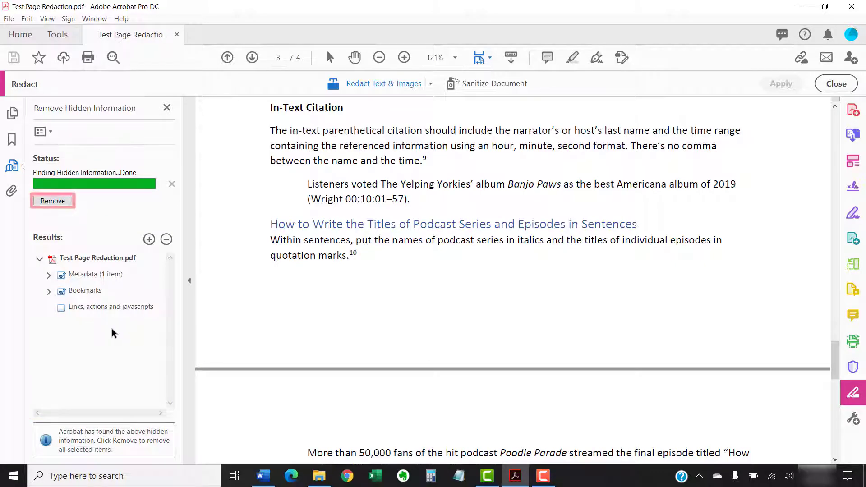
click(51, 201)
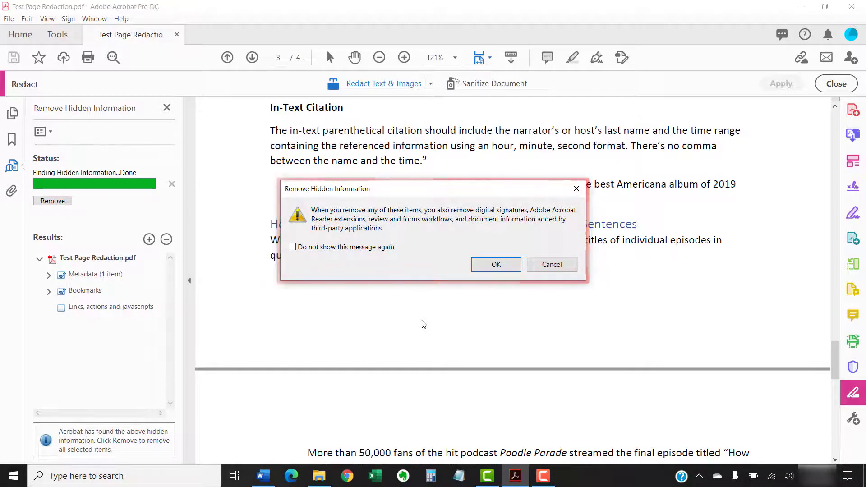
click(485, 270)
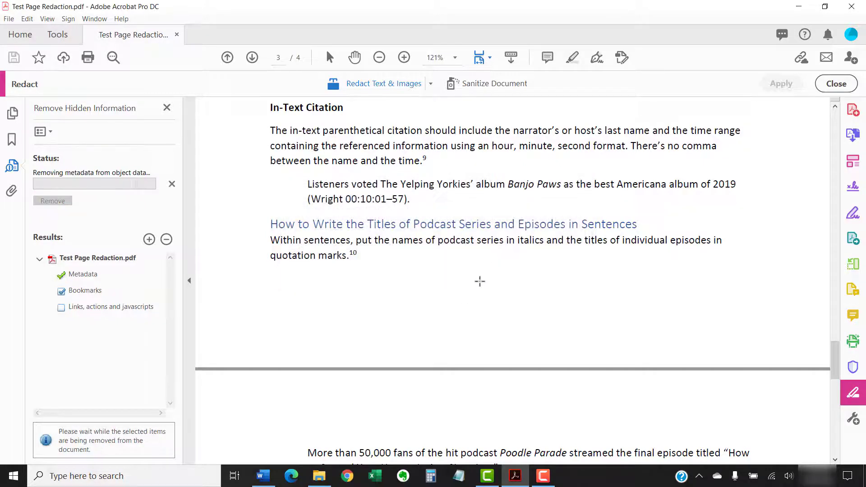